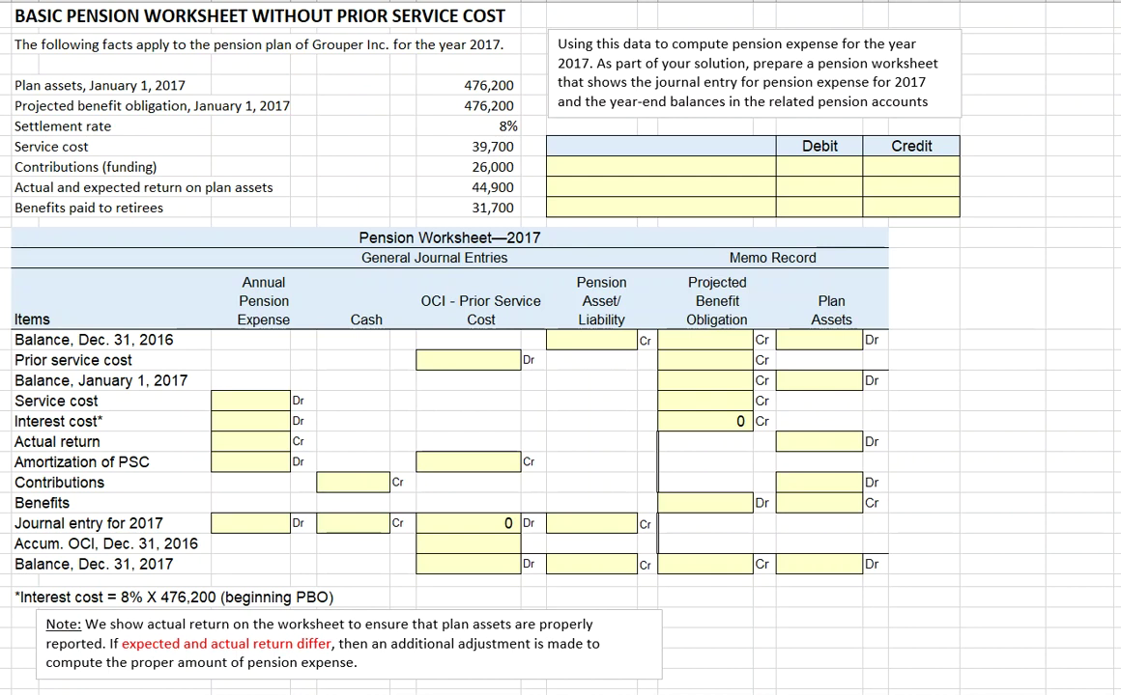
Review the given pension plan facts from January 1 plan assets and benefit obligation through settlement rate, costs, contributions, return and benefits paid.
click(25, 20)
click(27, 47)
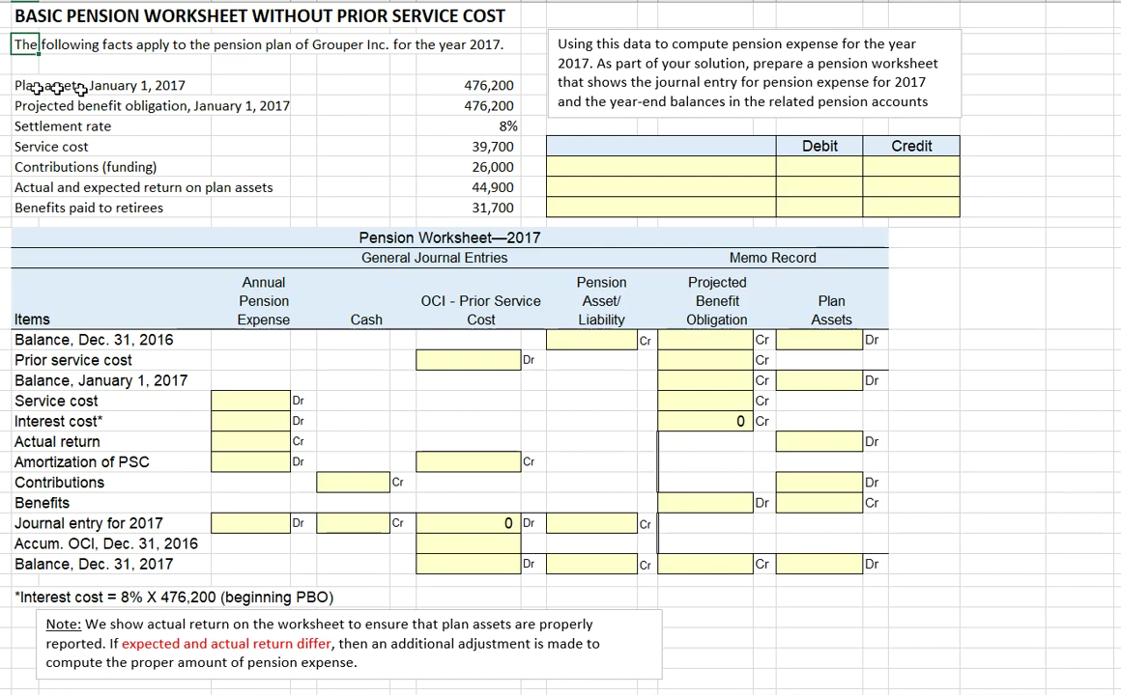
click(432, 86)
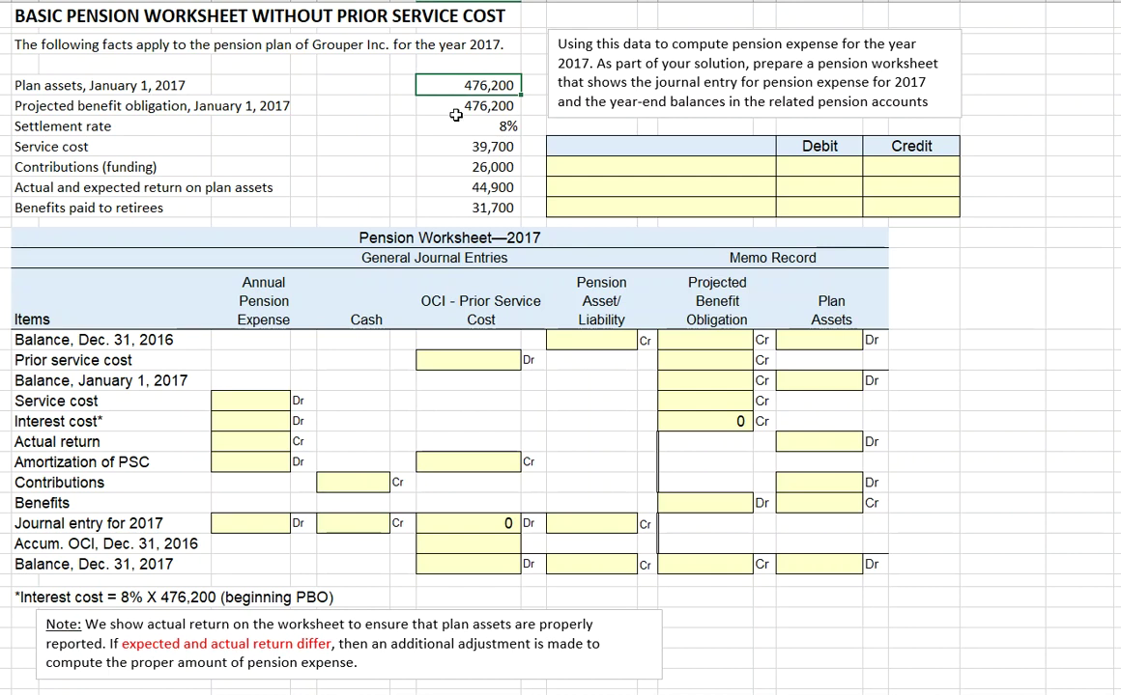
click(452, 109)
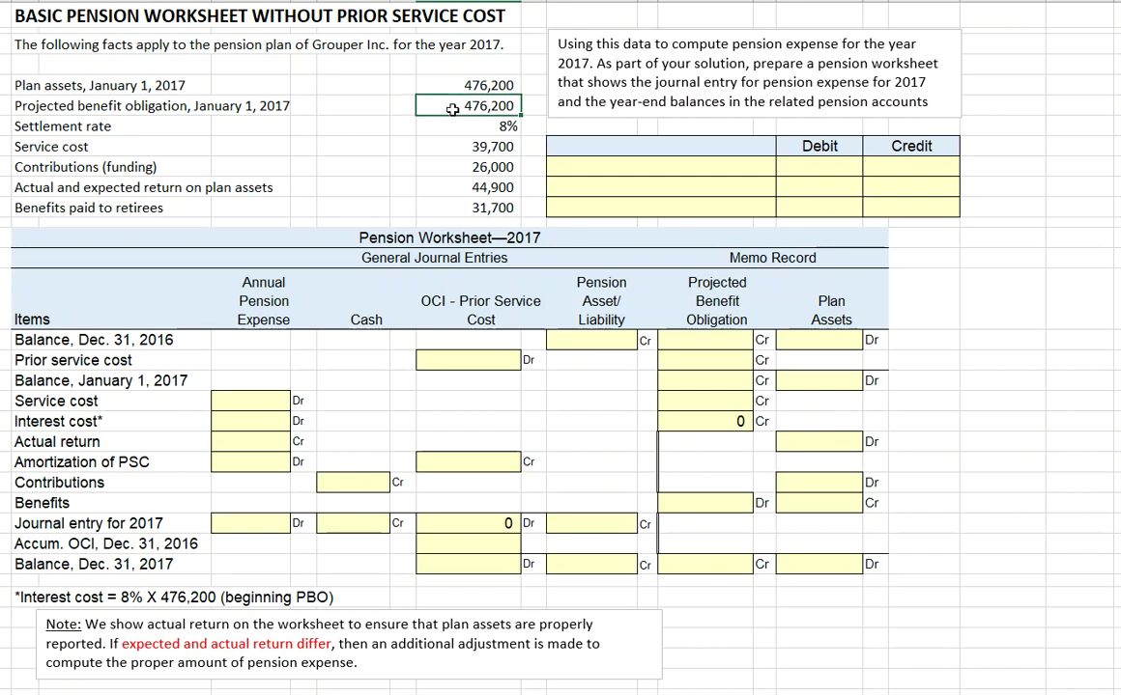
click(452, 130)
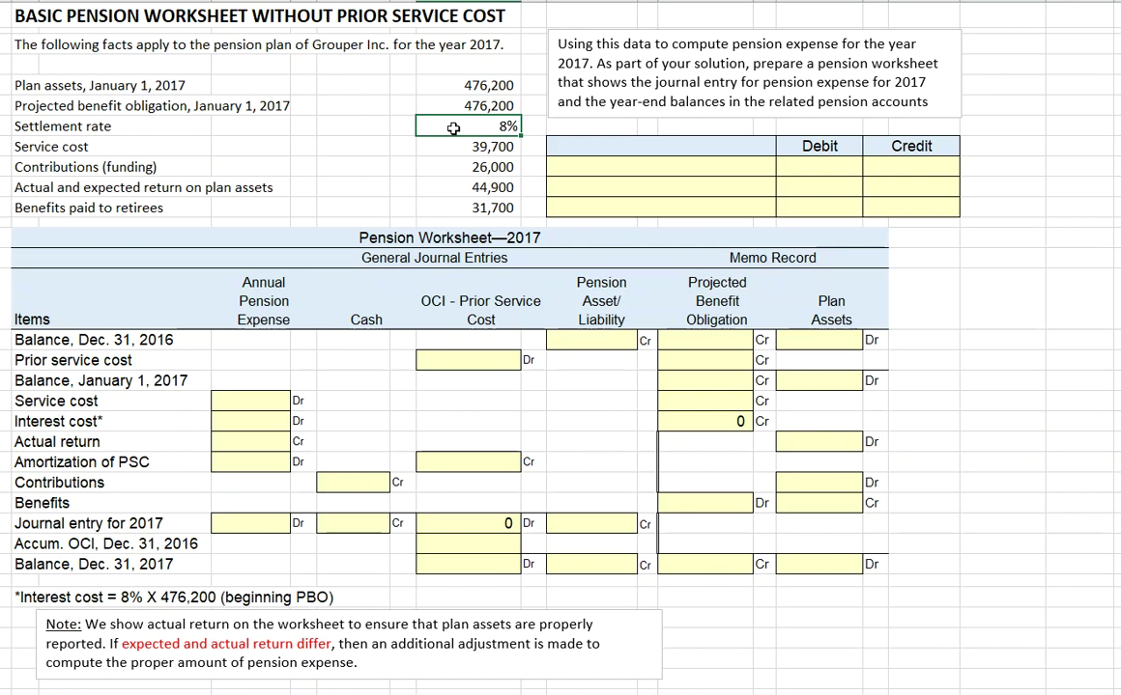
click(453, 147)
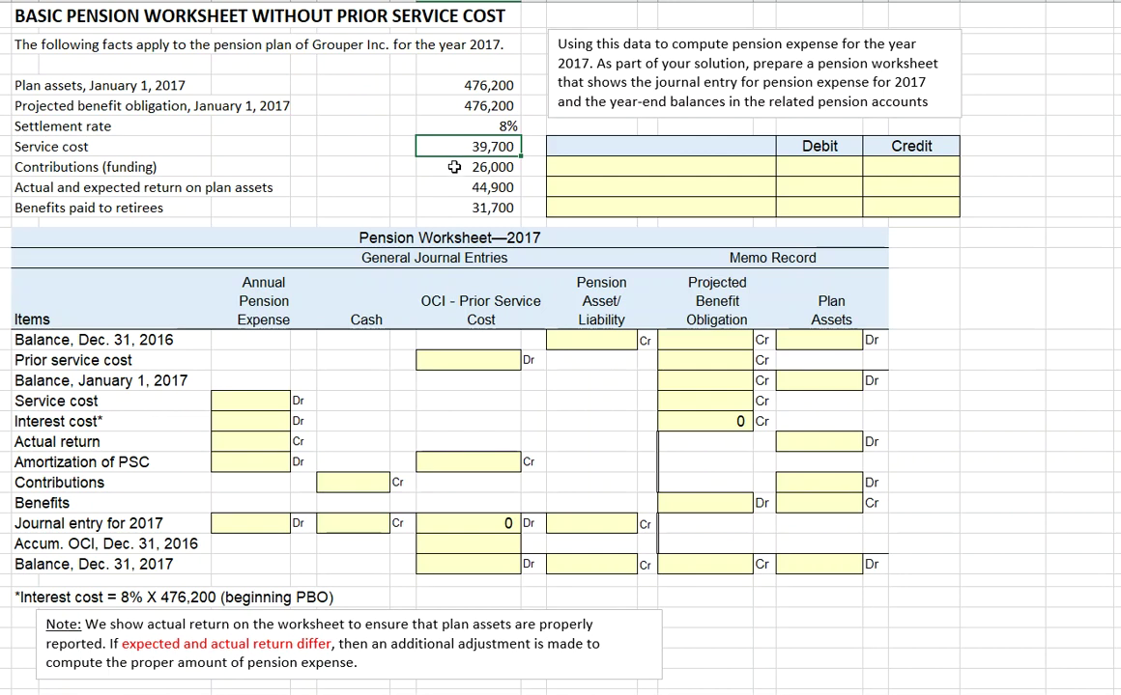
click(454, 168)
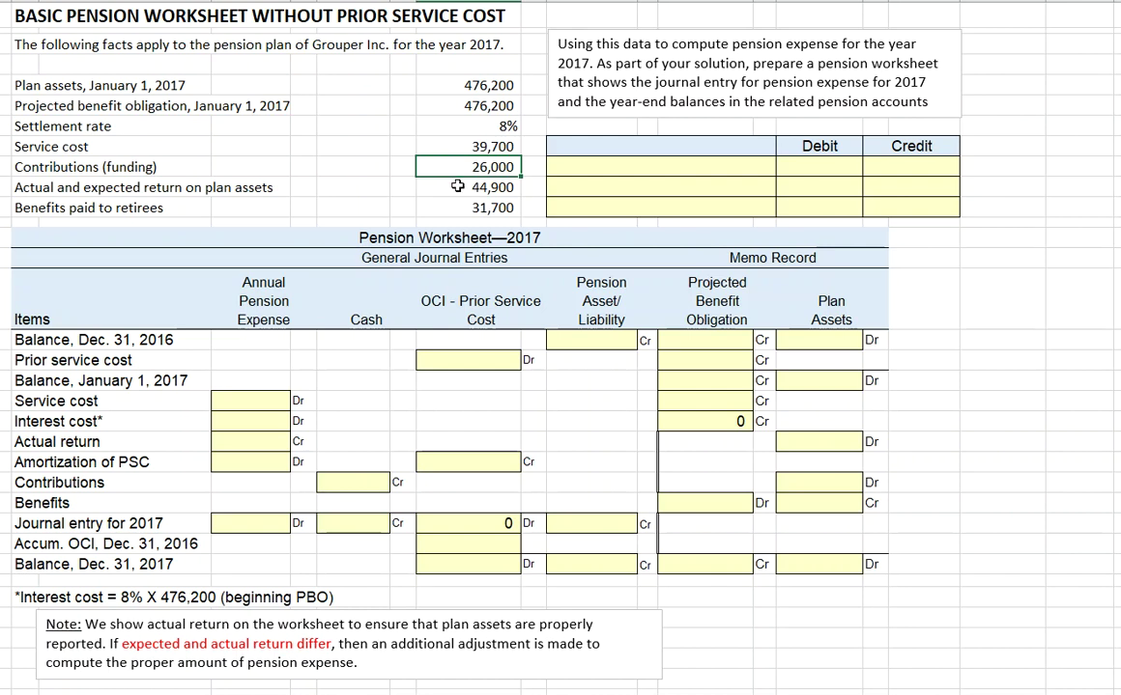
click(458, 186)
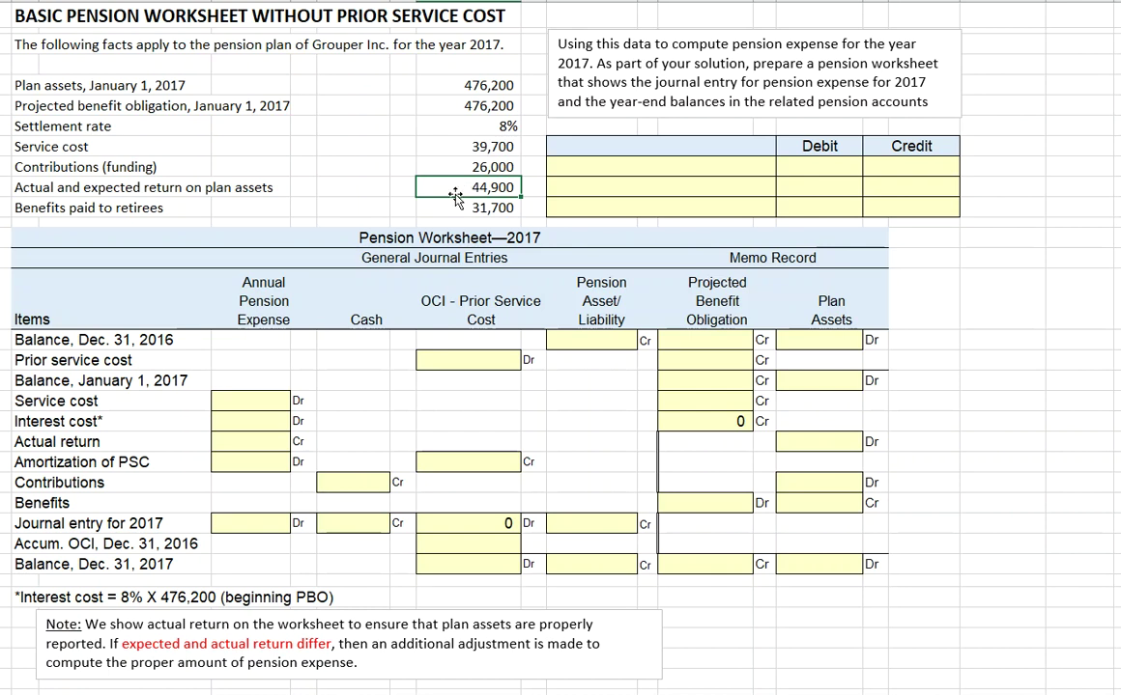
click(450, 207)
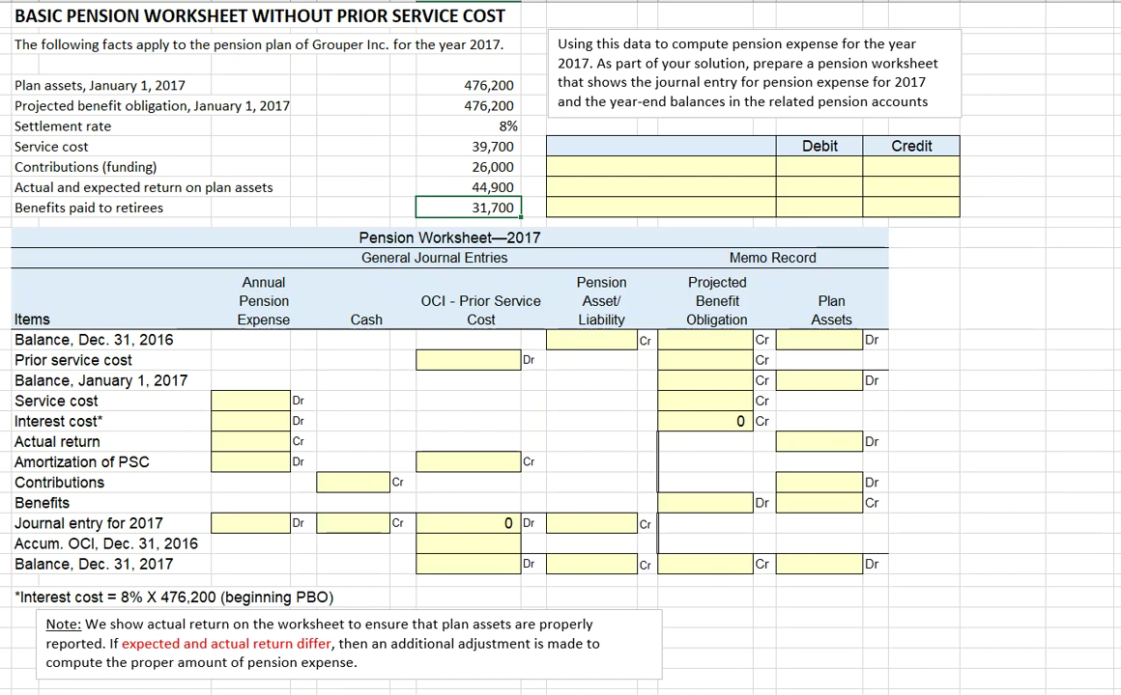
Enter the December 31, 2016 balances: projected benefit obligation 476,200, plan assets 476,200 and pension asset/liability 0.
click(702, 339)
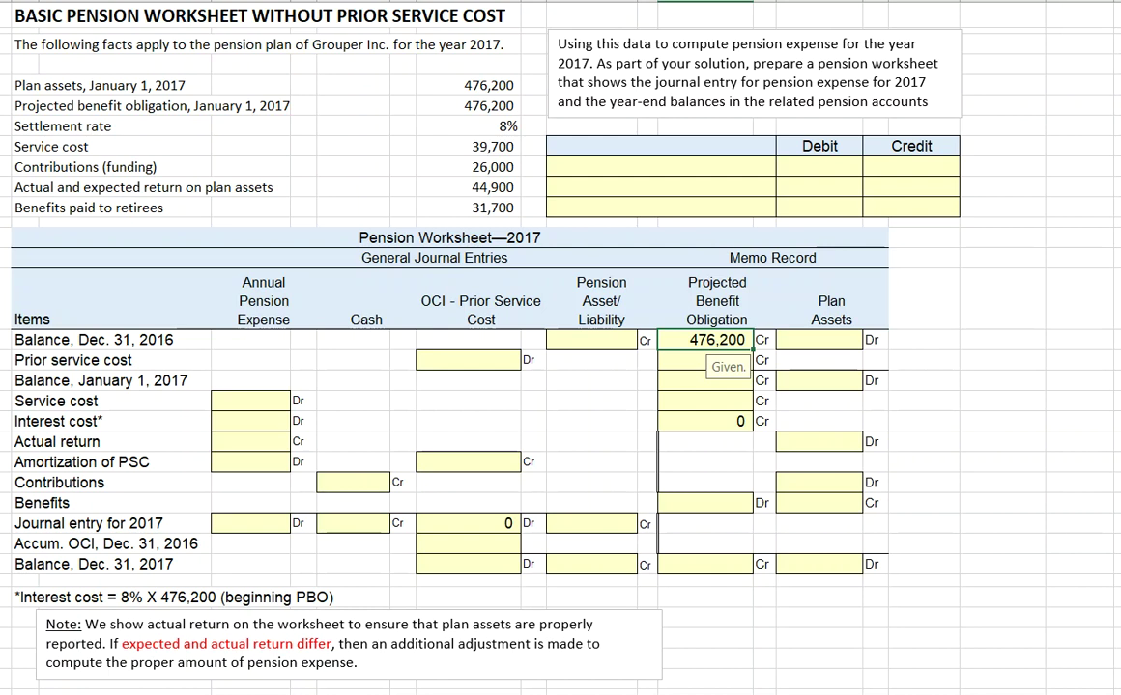
click(819, 339)
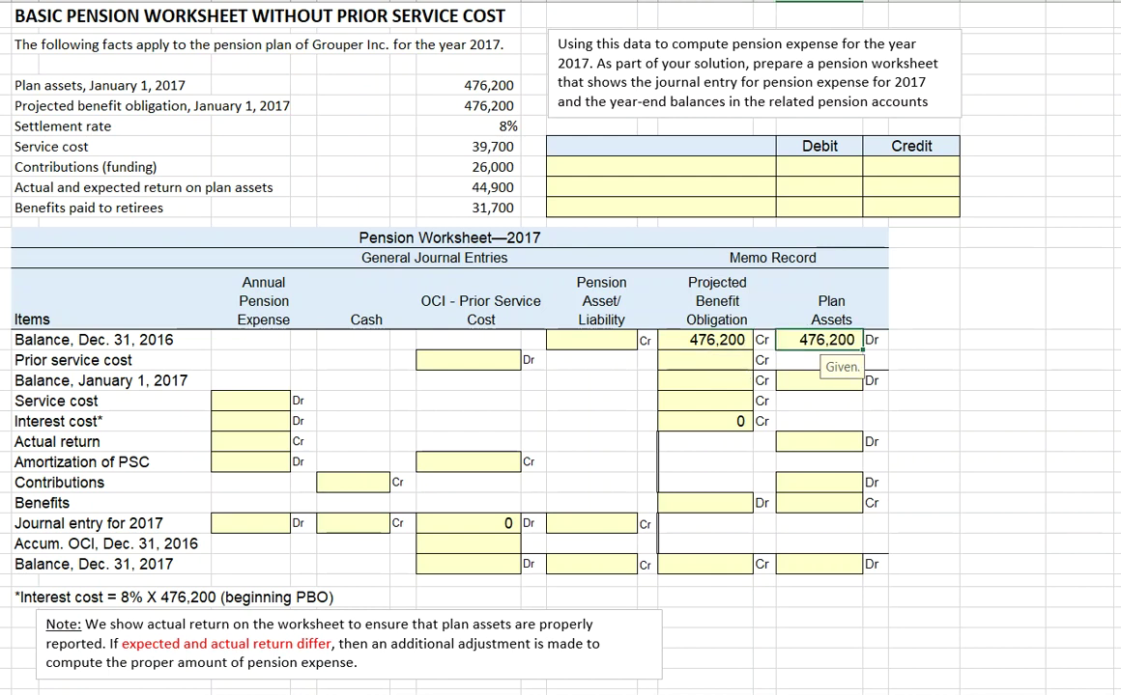
click(591, 339)
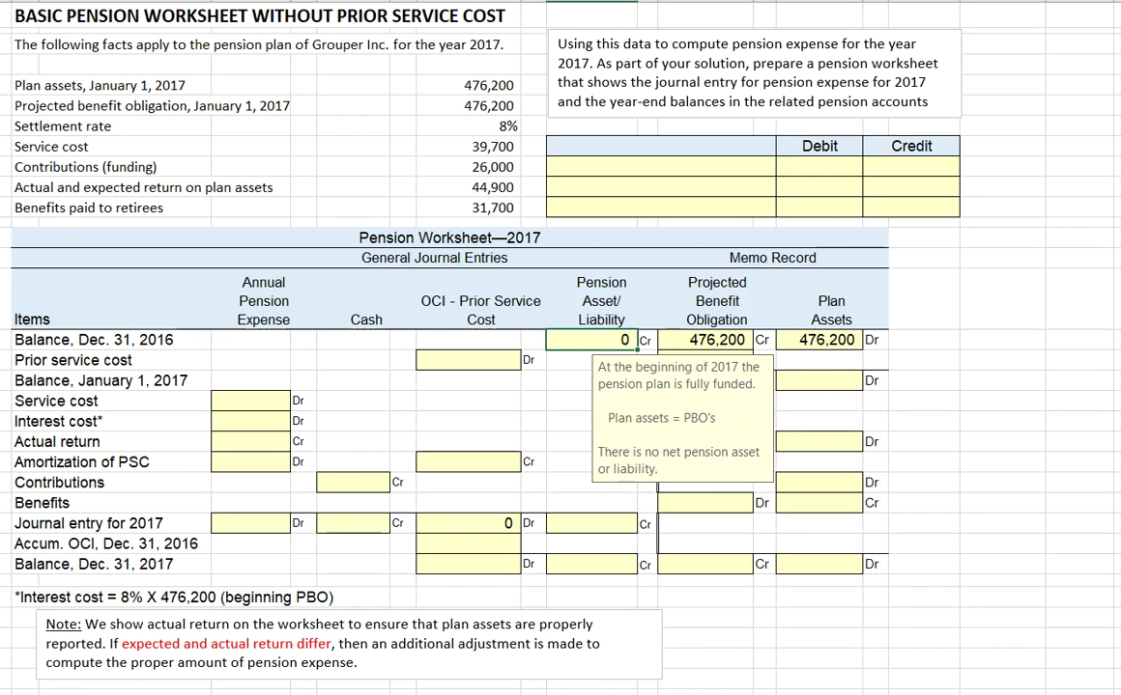
Enter a prior service cost of 0 and fill in January 1, 2017 balances of 476,200 for benefit obligation and plan assets.
click(469, 360)
text(0)
key(ctrl+Return)
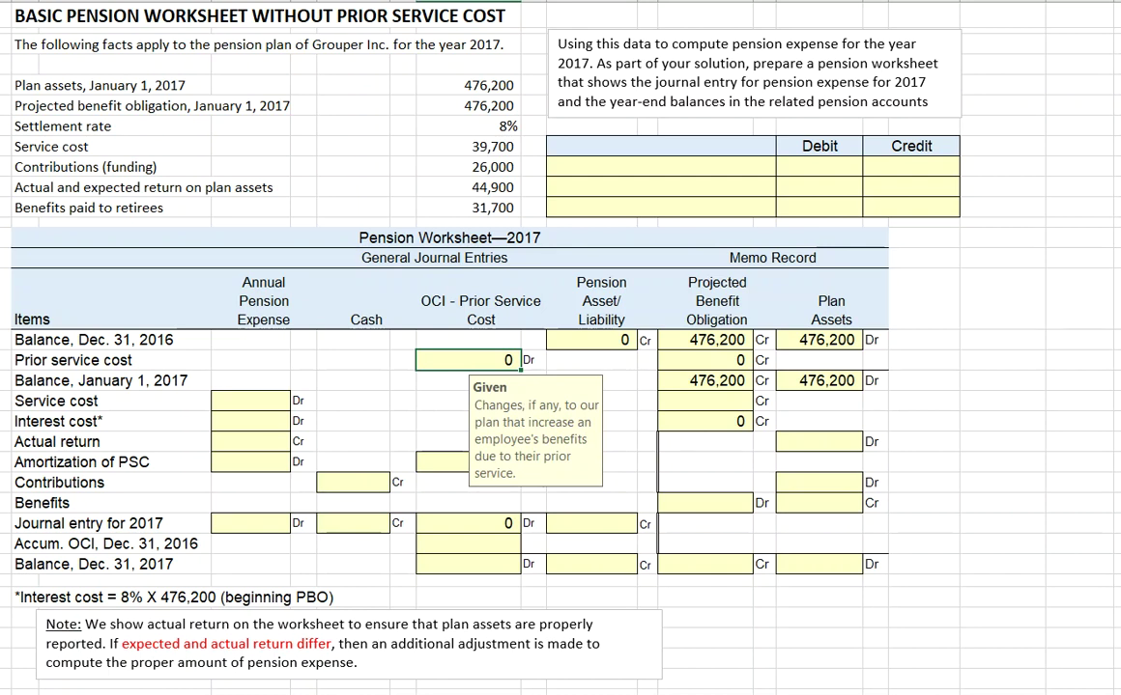
drag(672, 380, 817, 382)
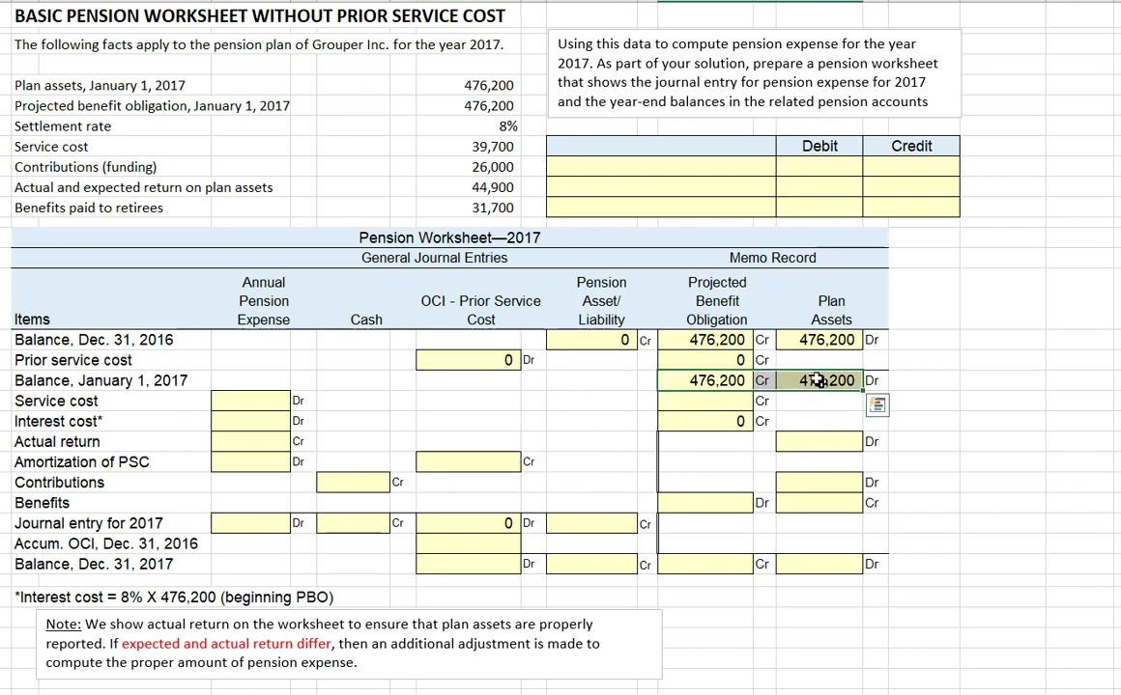
drag(706, 335, 816, 340)
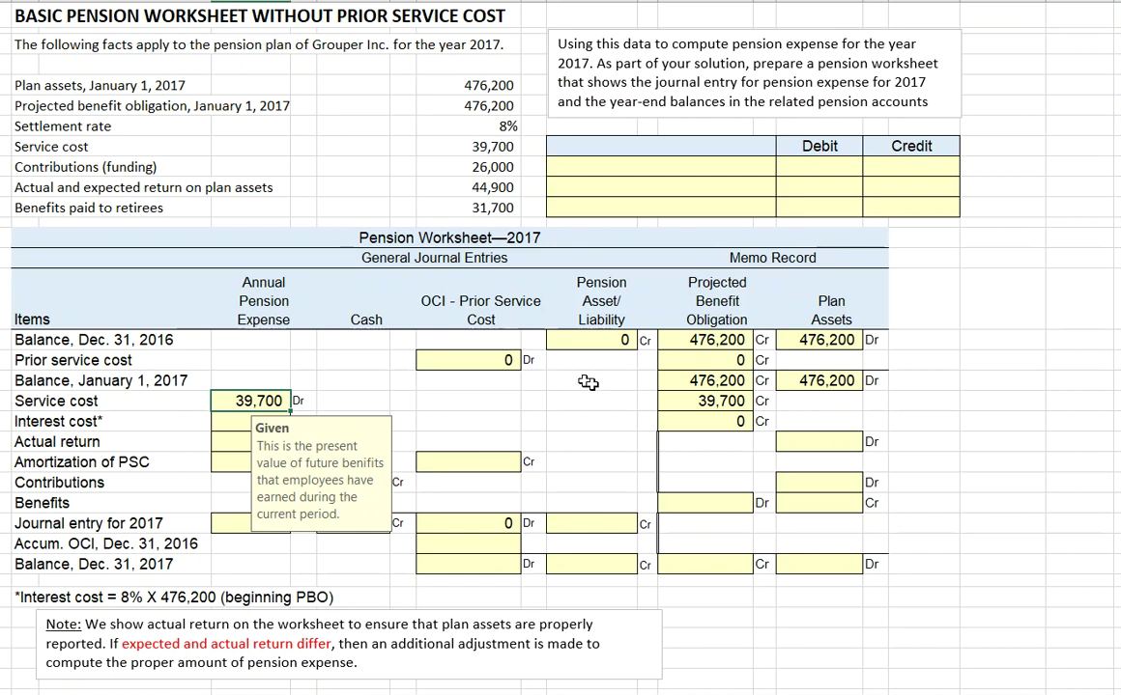
Enter the service cost of 39,700 and interest cost of 38,096 under both pension expense and projected benefit obligation.
click(702, 400)
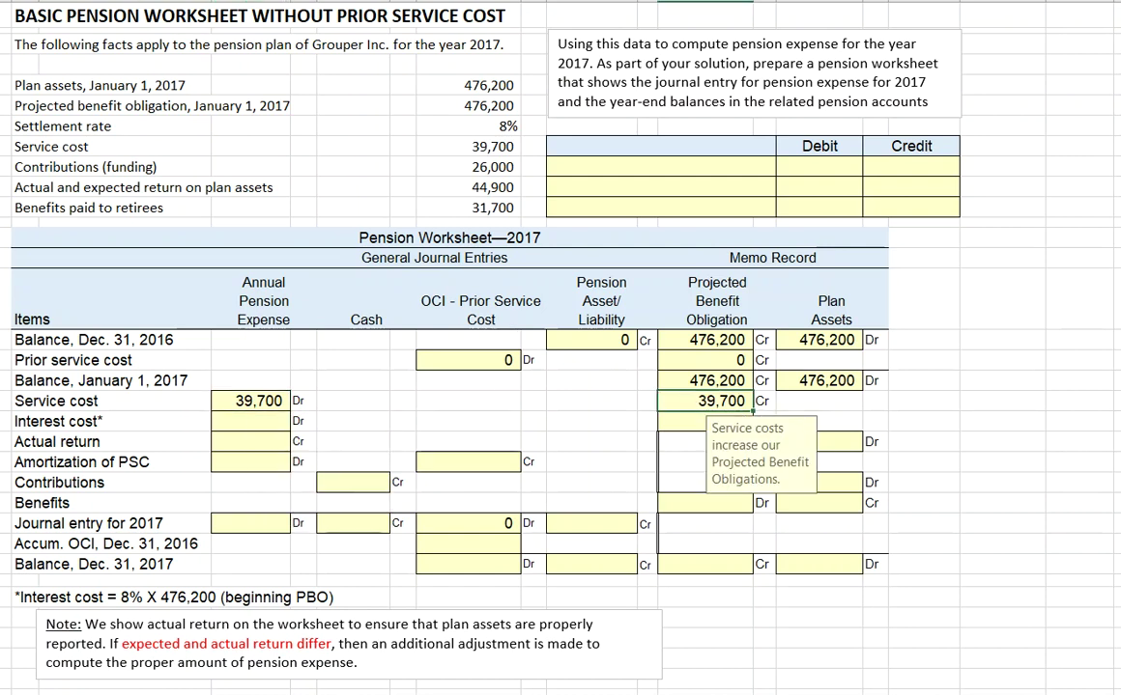
click(251, 421)
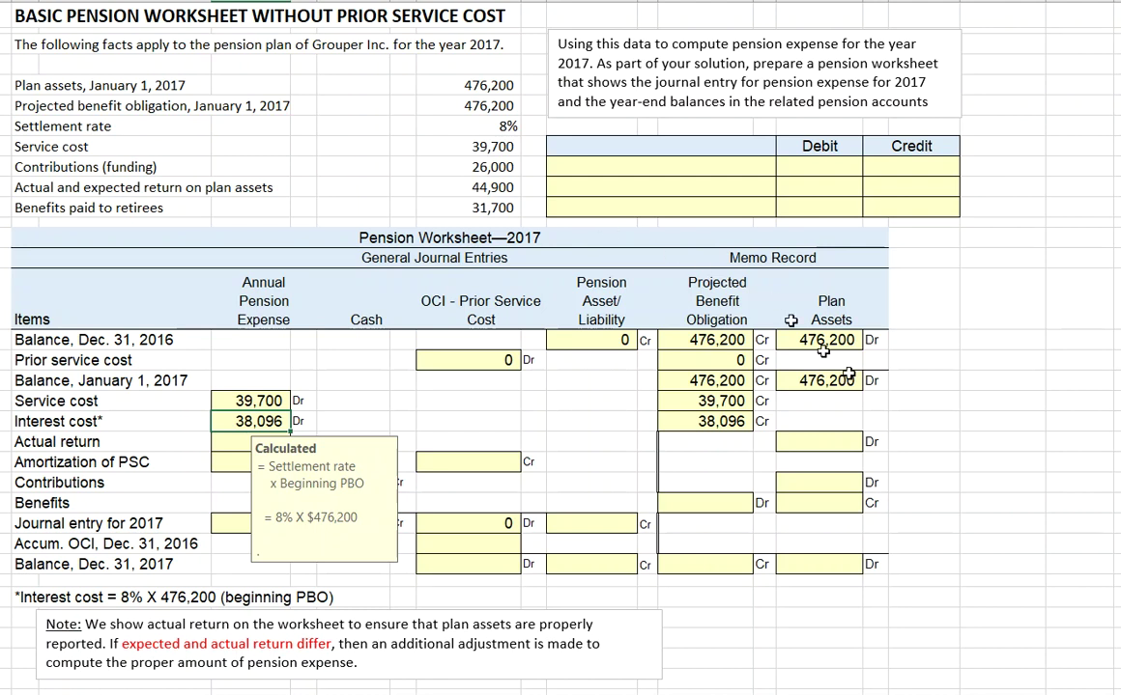
click(719, 381)
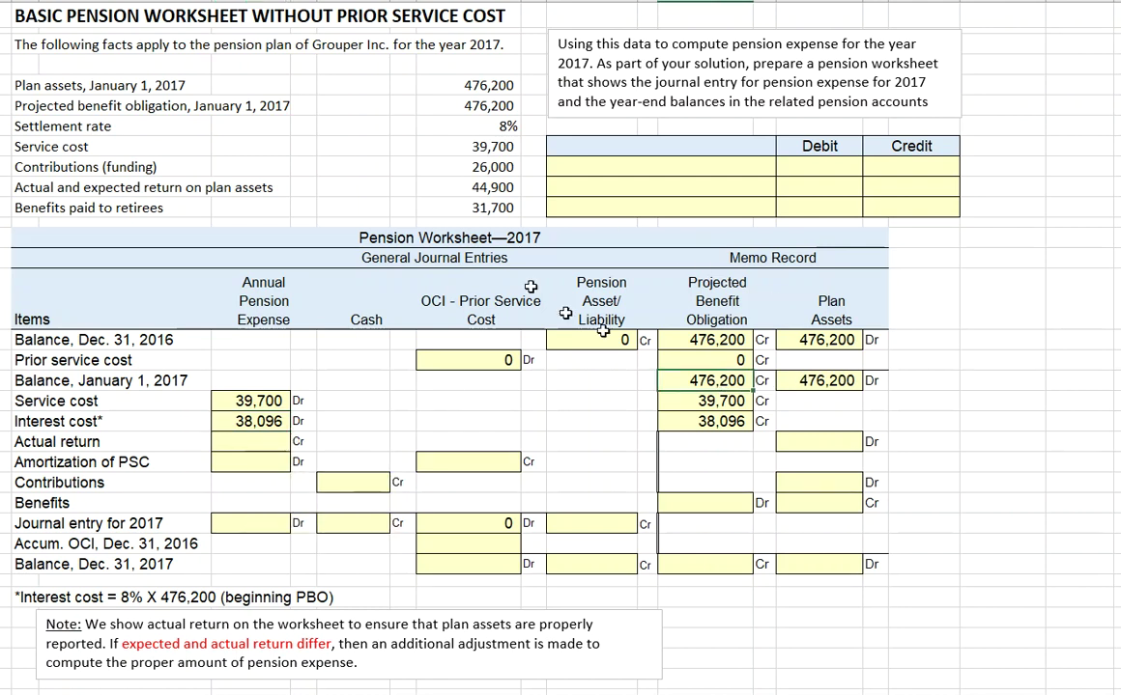
click(247, 420)
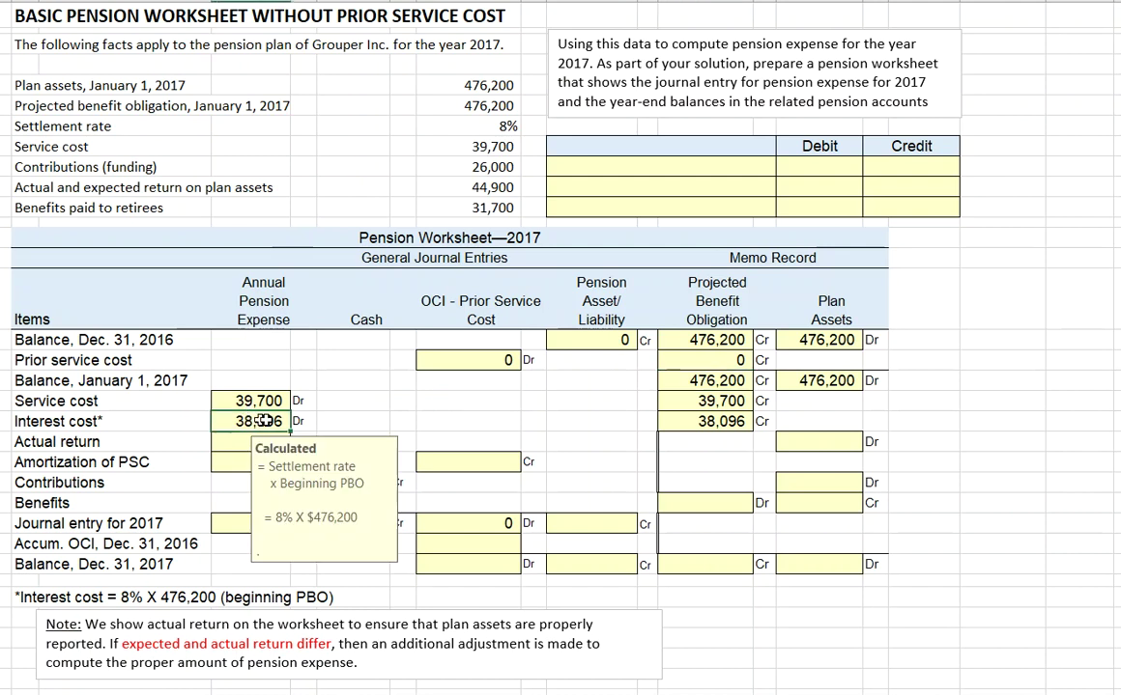
click(712, 423)
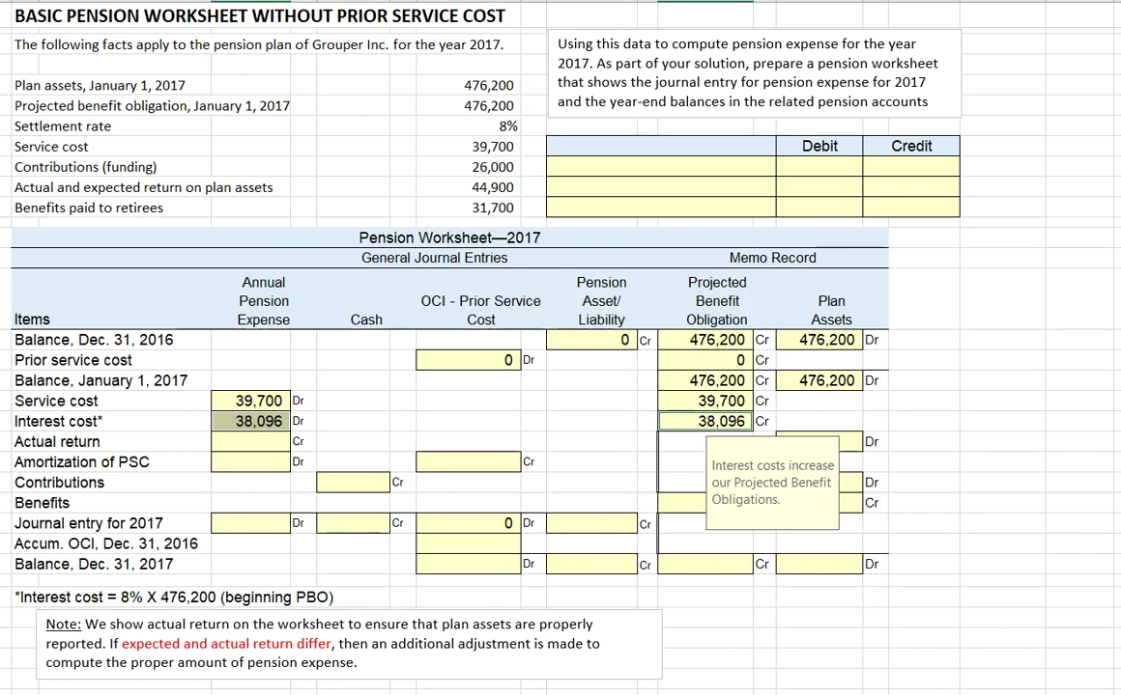
Enter the actual return of 44,900 under pension expense and plan assets, and set the amortization of PSC to 0.
click(250, 442)
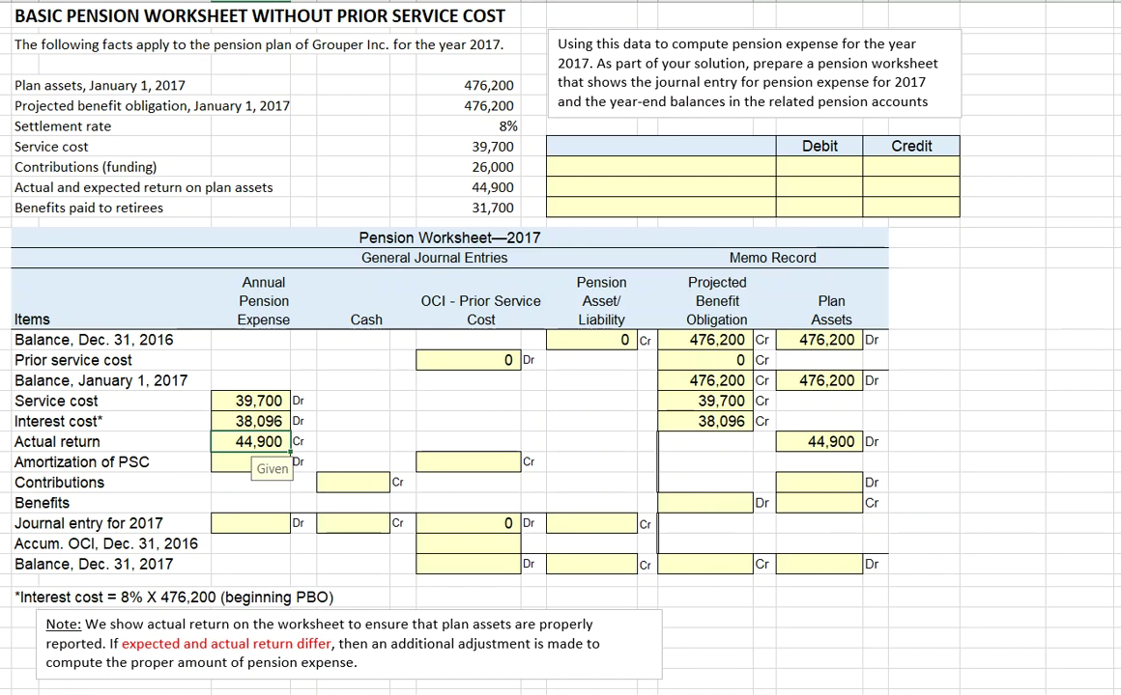
click(799, 441)
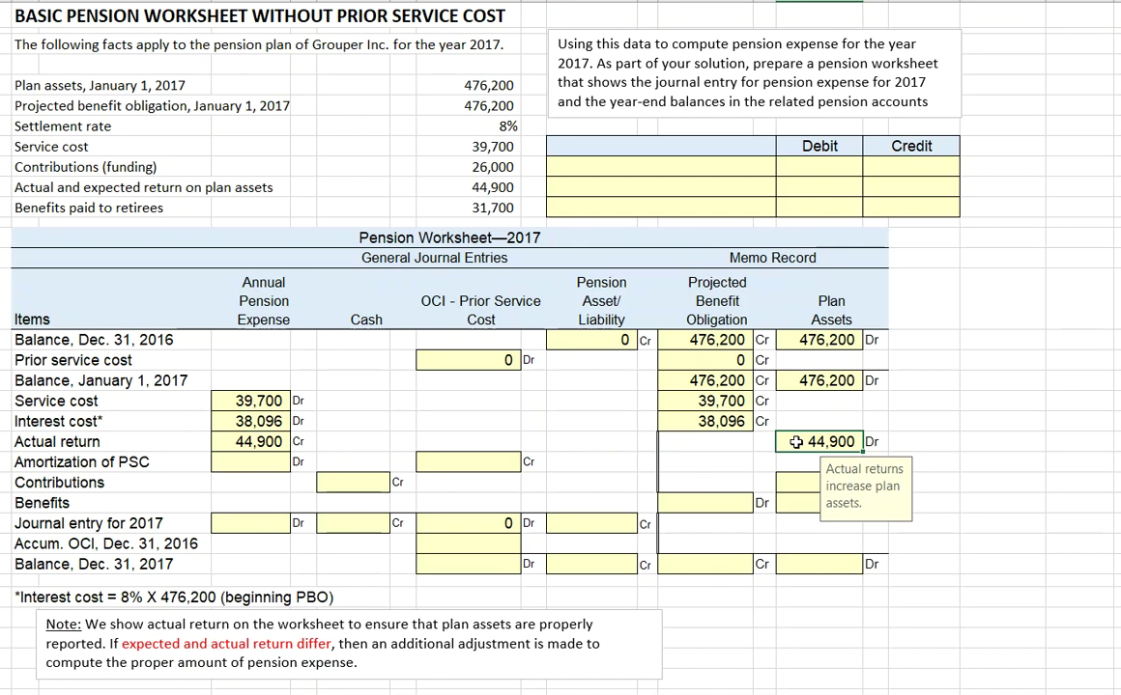
click(249, 462)
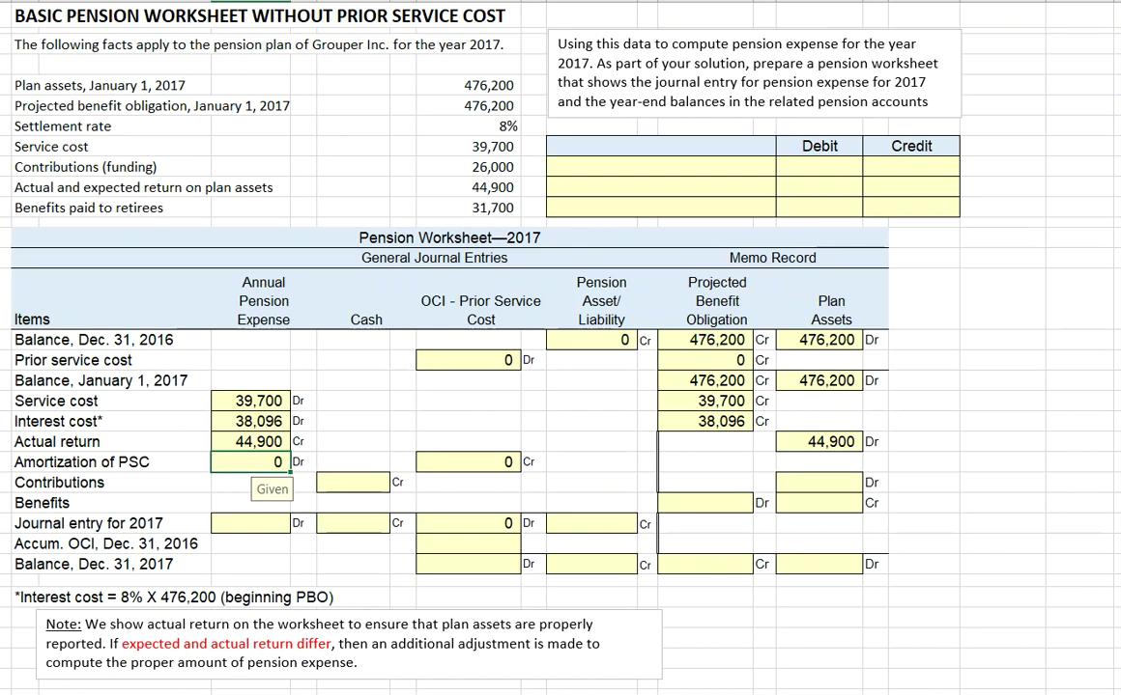
Enter contributions of 26,000 under cash and plan assets, and benefits of 31,700 under benefit obligation and plan assets.
click(353, 482)
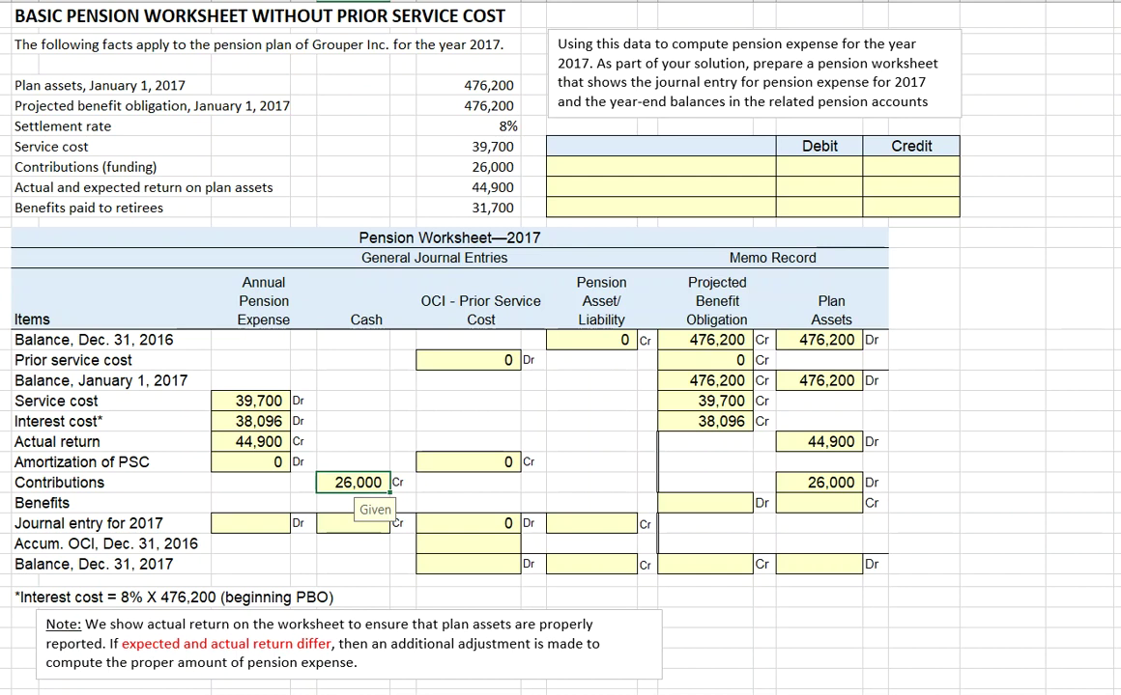
click(796, 482)
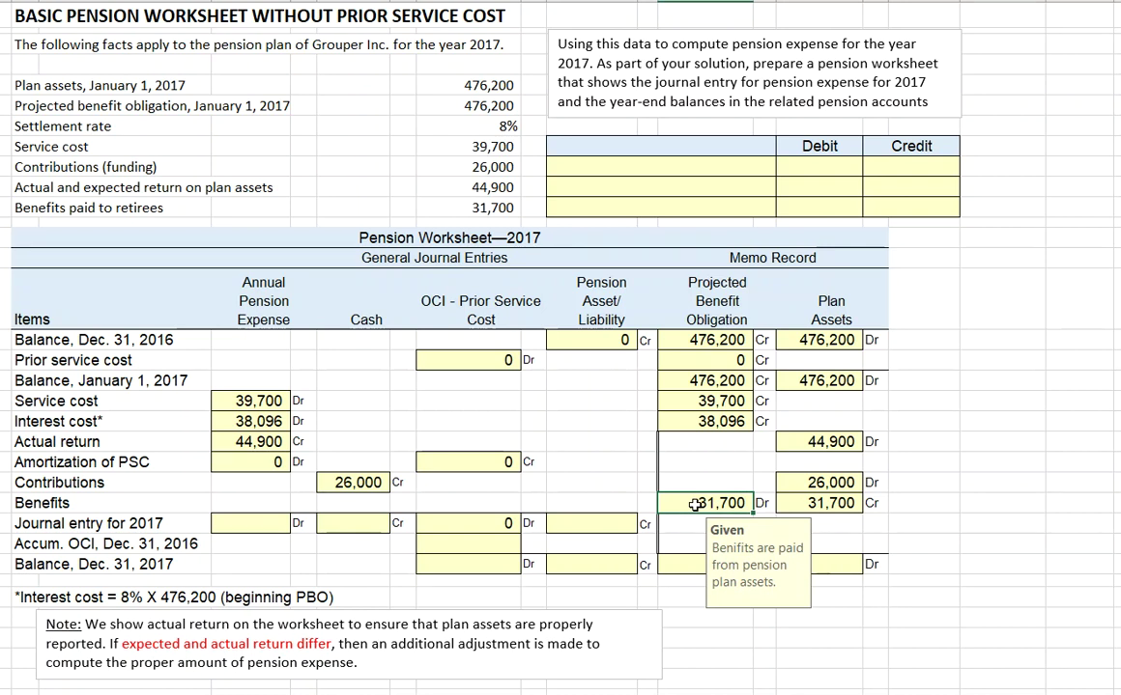
click(820, 503)
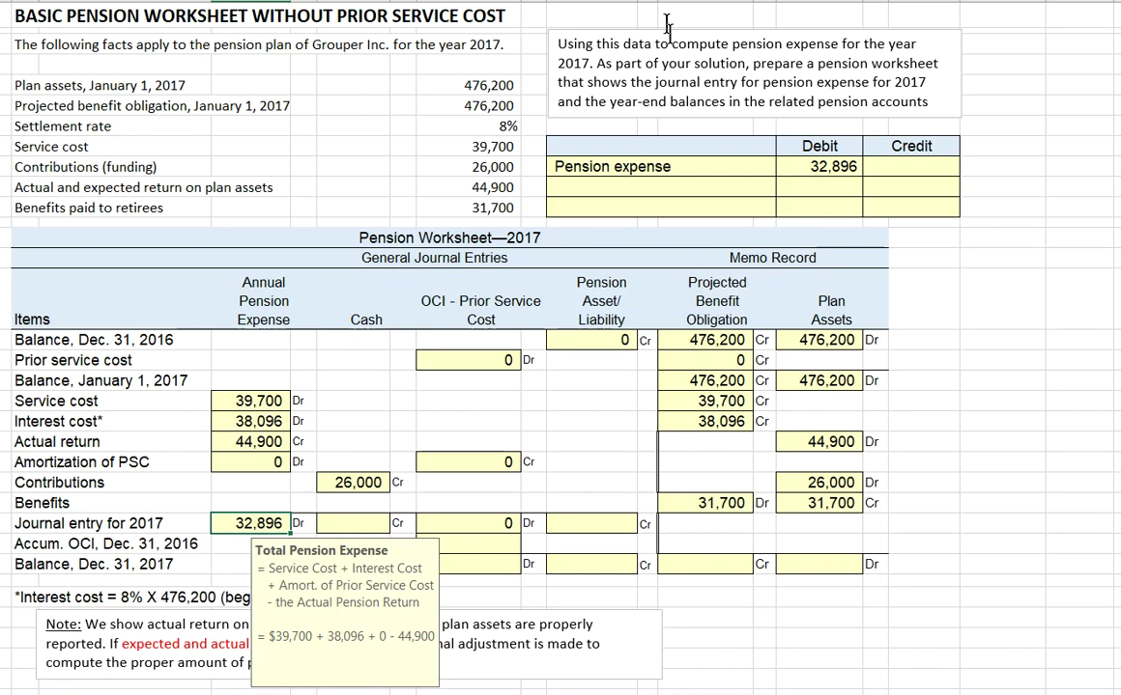
Record the 2017 journal entry debiting pension expense 32,896 and crediting cash 26,000 and pension liability 6,896.
drag(558, 165, 795, 166)
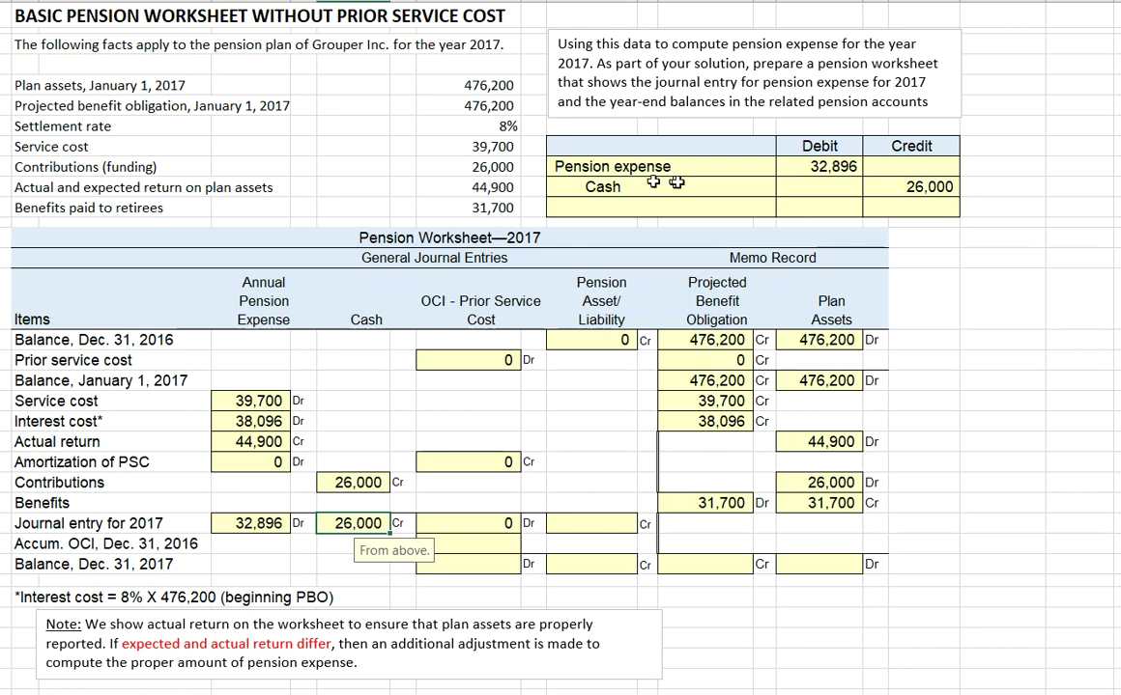
mouse_move(935, 187)
mouse_down()
mouse_move(579, 187)
mouse_move(662, 192)
mouse_up()
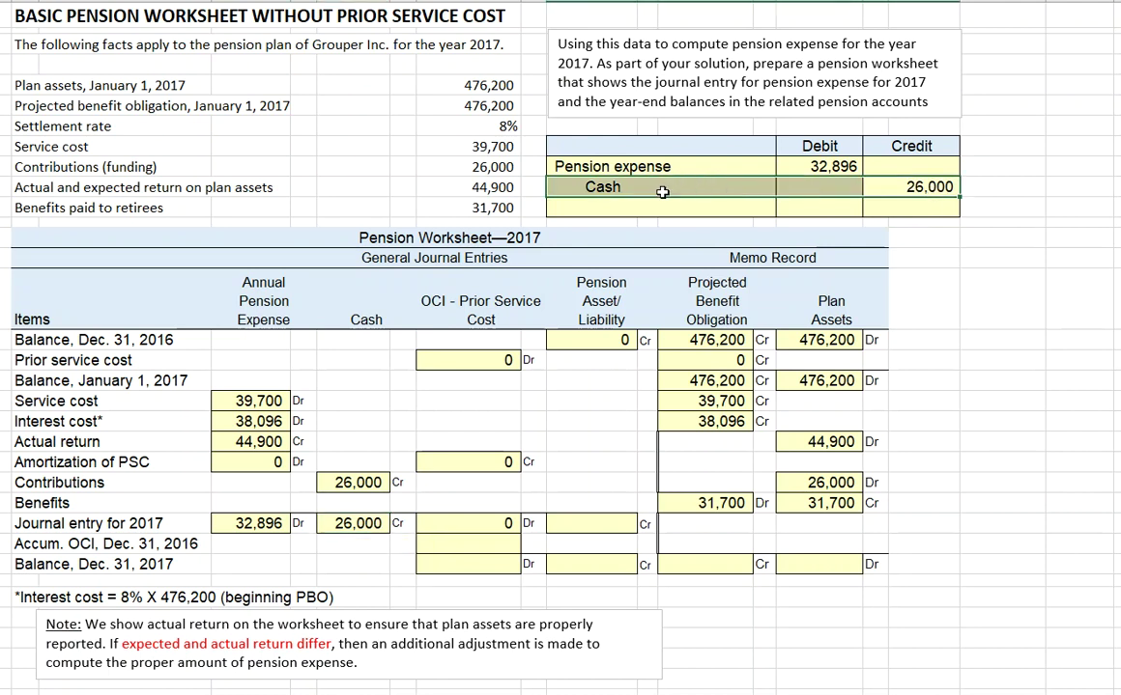
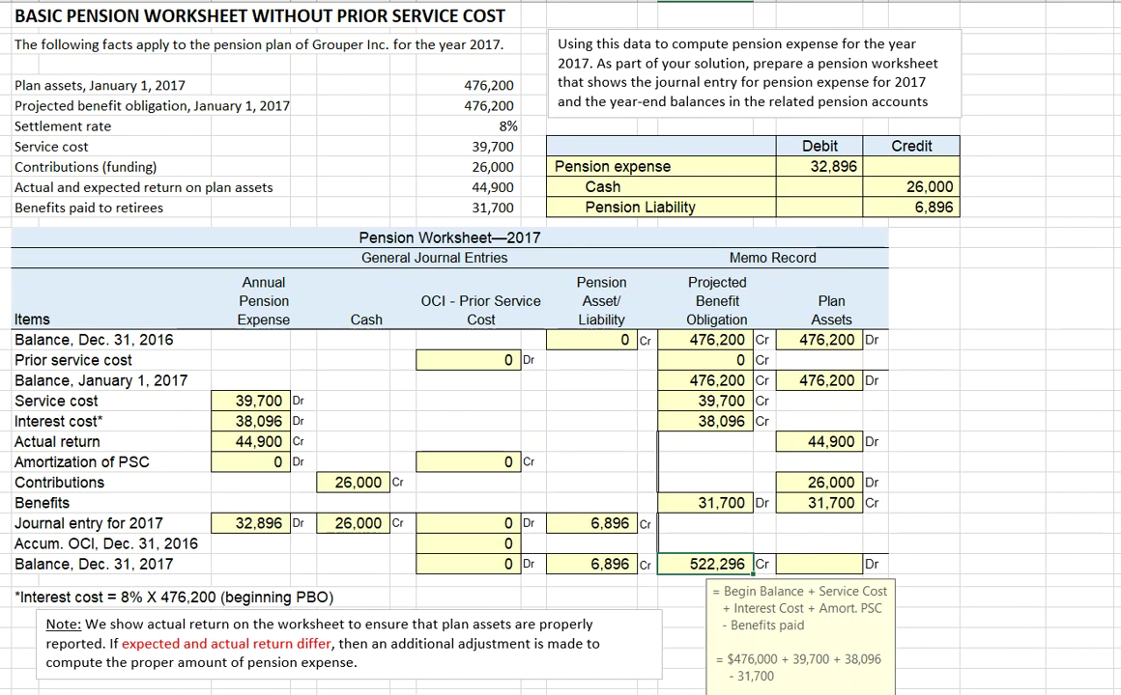
Enter the December 31, 2017 plan assets balance of 515,400 and compare the ending pension liability with the benefit obligation and plan assets.
click(822, 564)
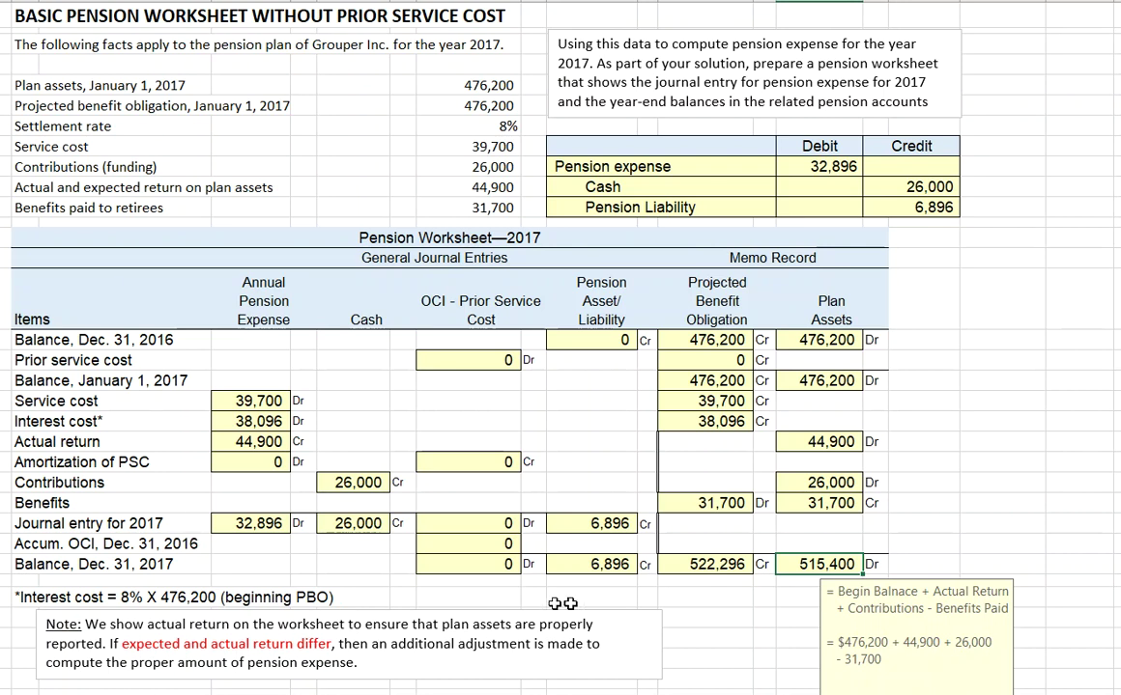
click(606, 566)
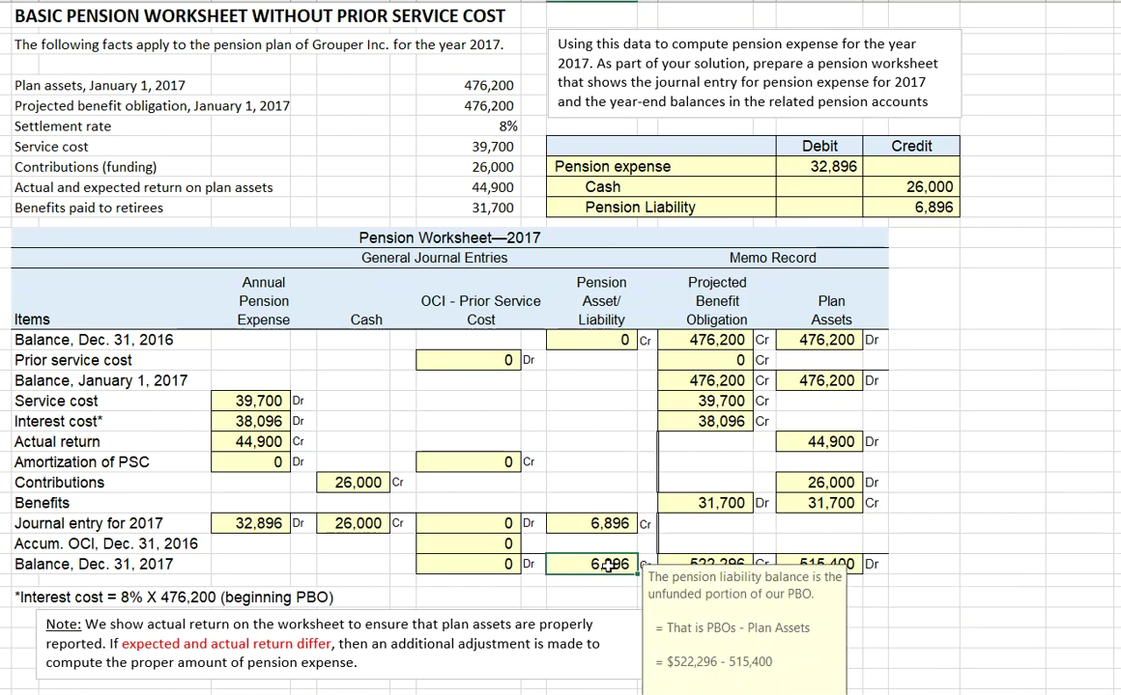
ctrl+click(710, 562)
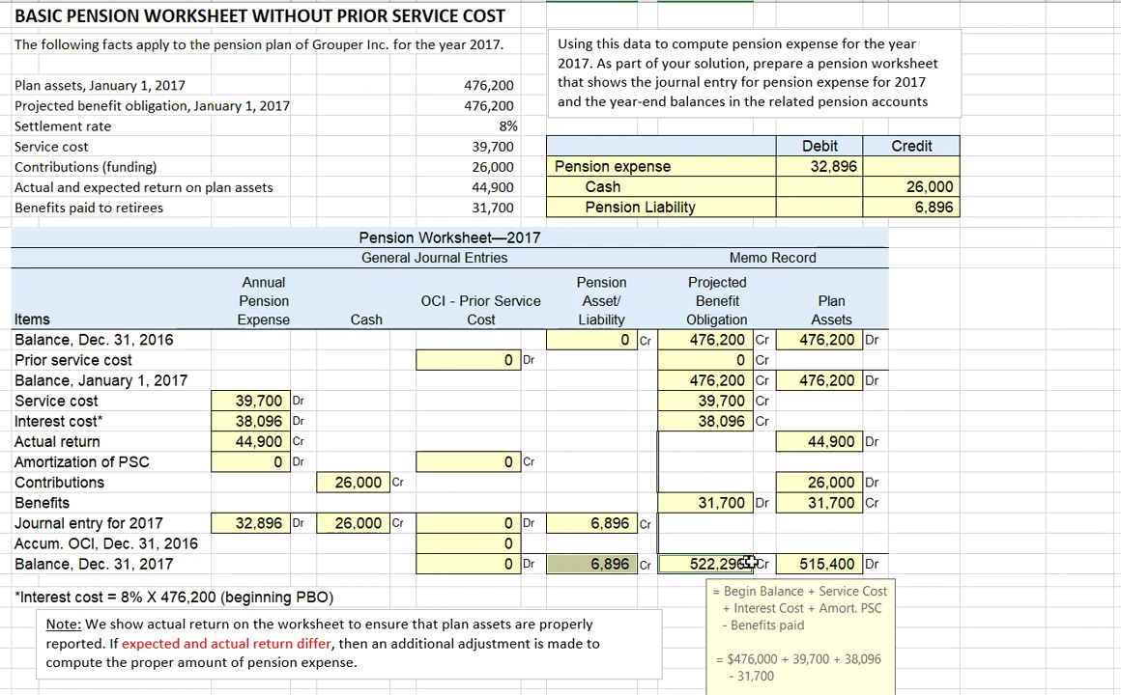
ctrl+click(823, 566)
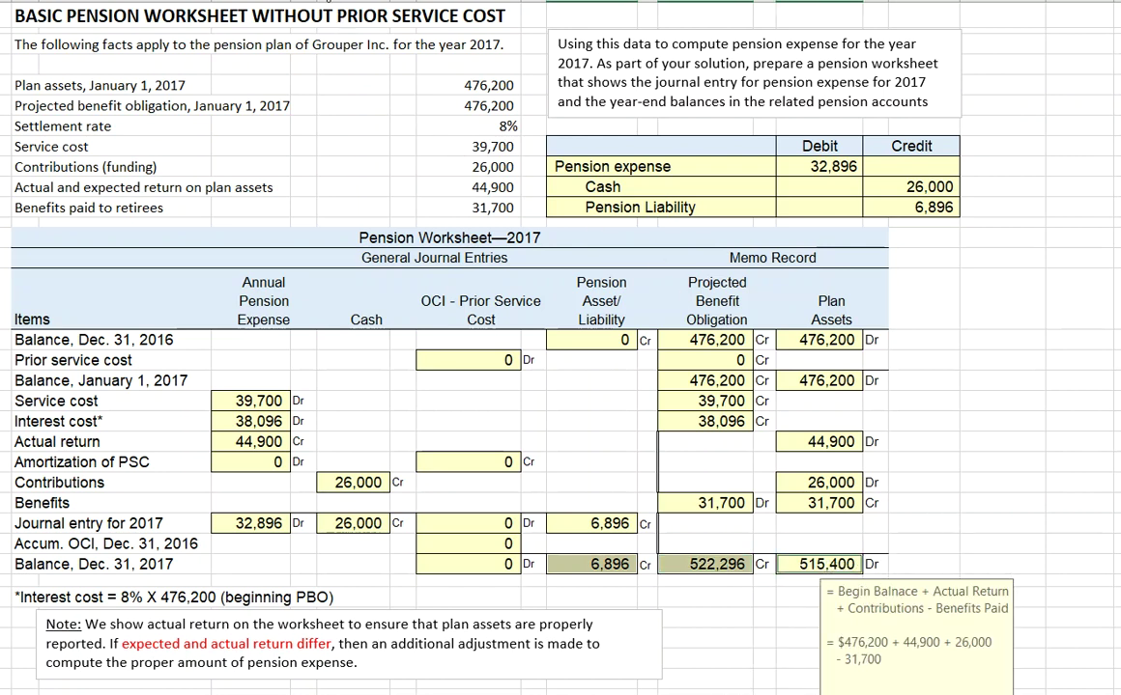
Answer the follow-up questions below the worksheet with a balance of 6,896, Liability and Underfunded.
scroll(560, 347, down, 8)
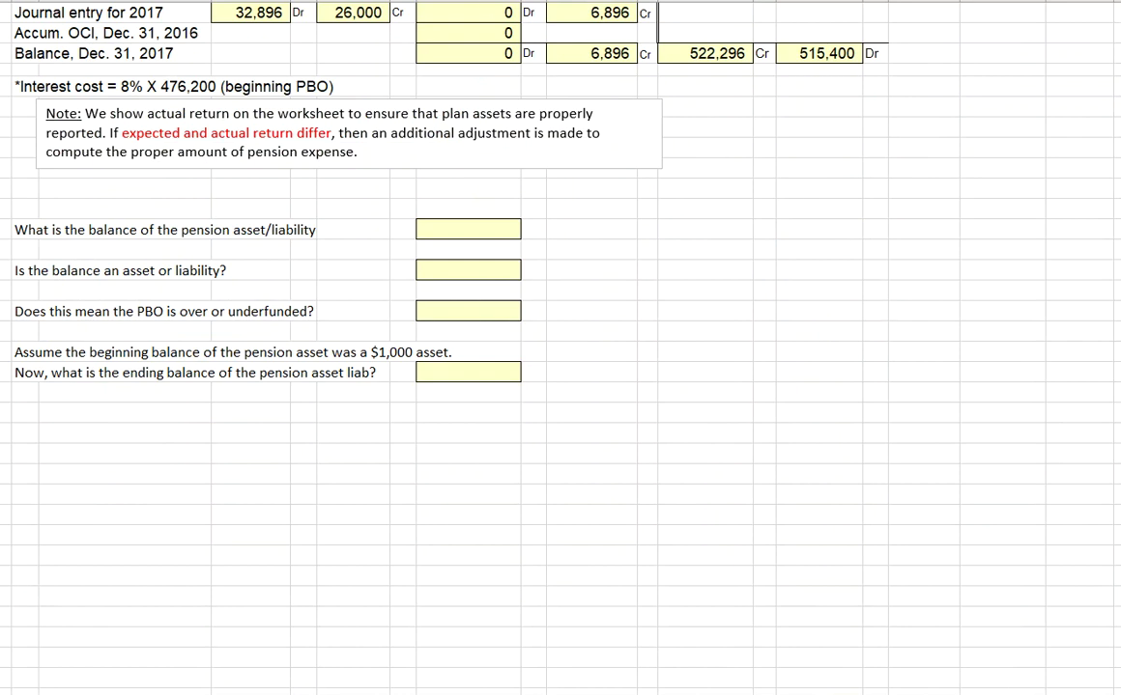
click(875, 249)
click(468, 229)
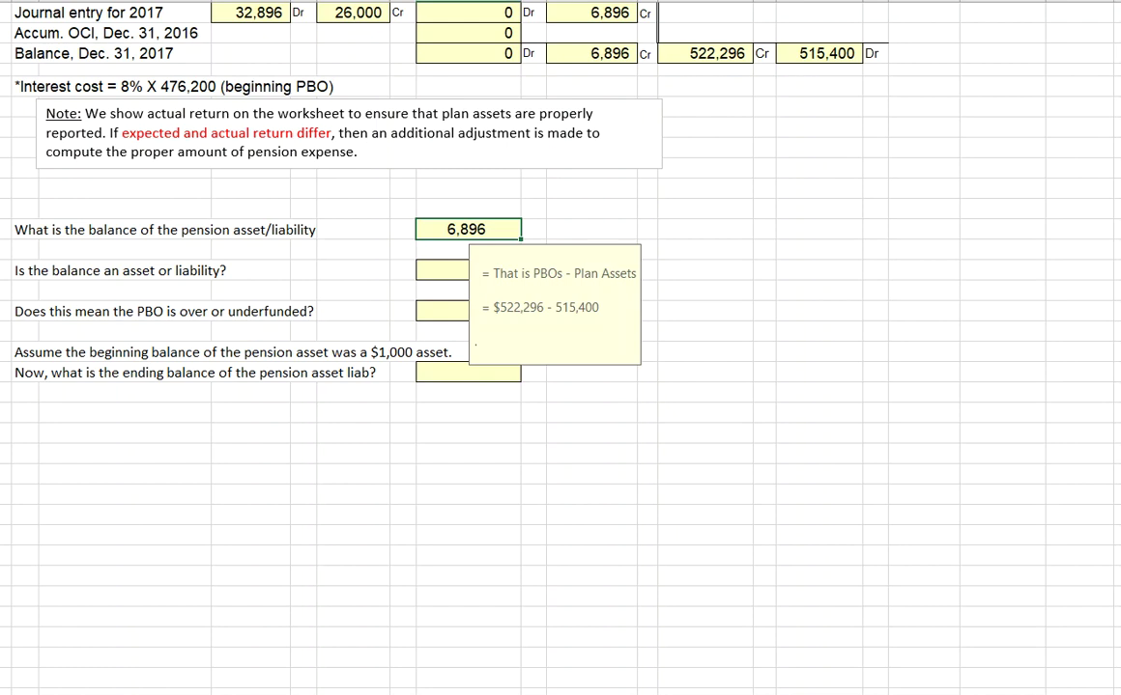
click(467, 270)
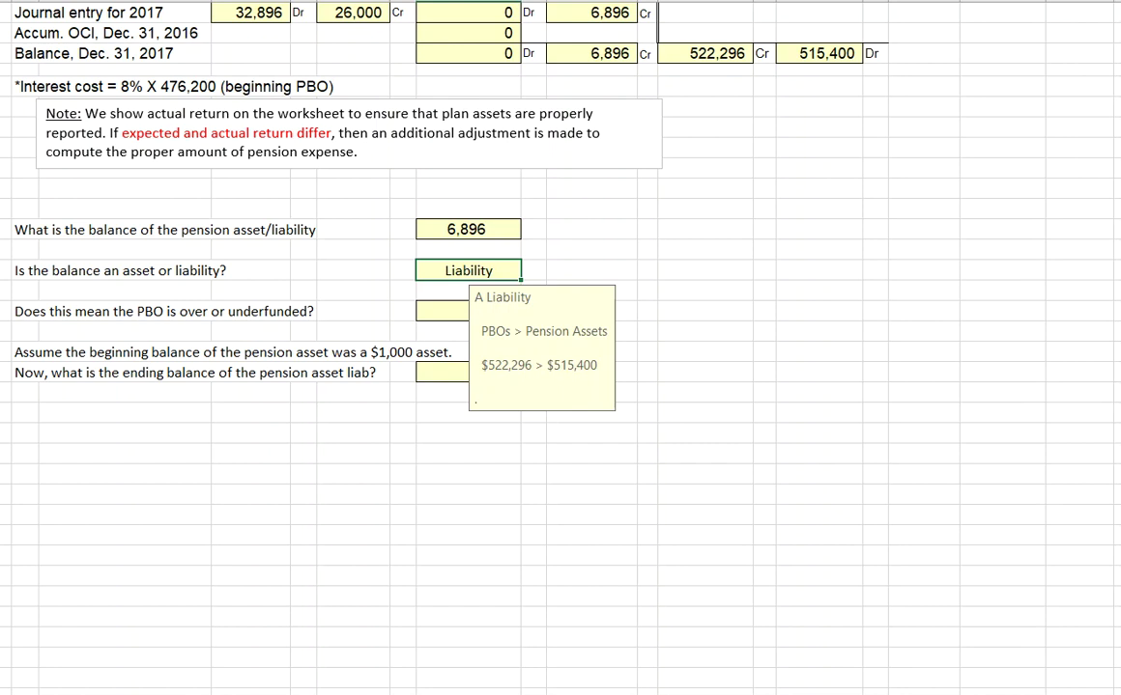
click(469, 311)
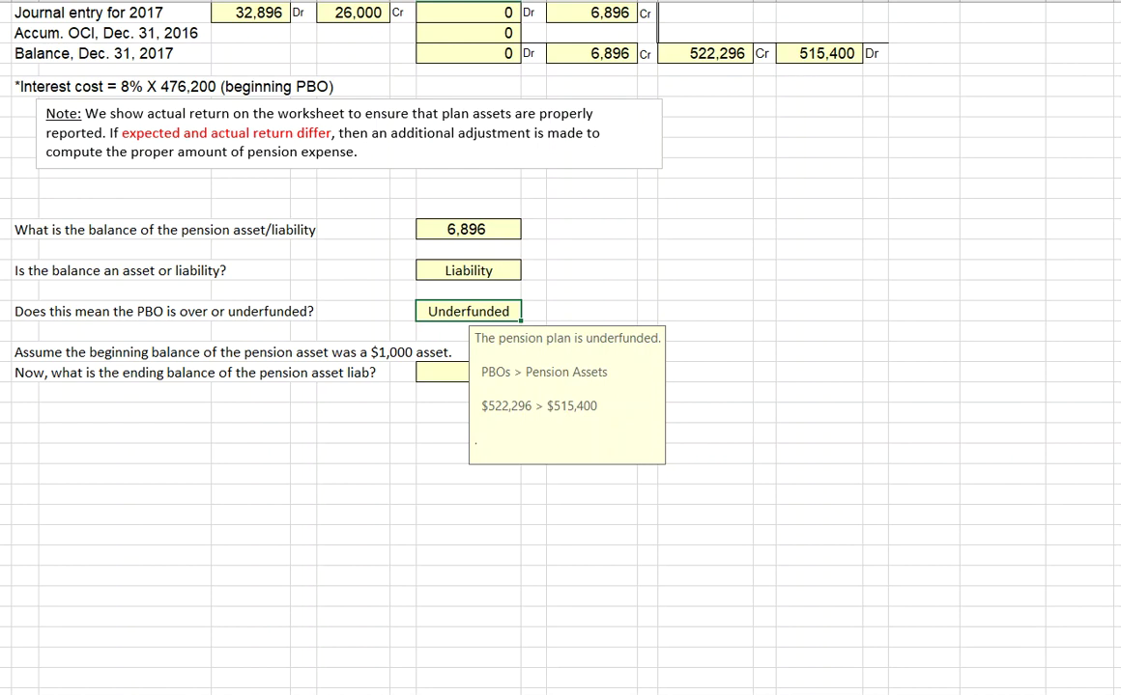
click(433, 370)
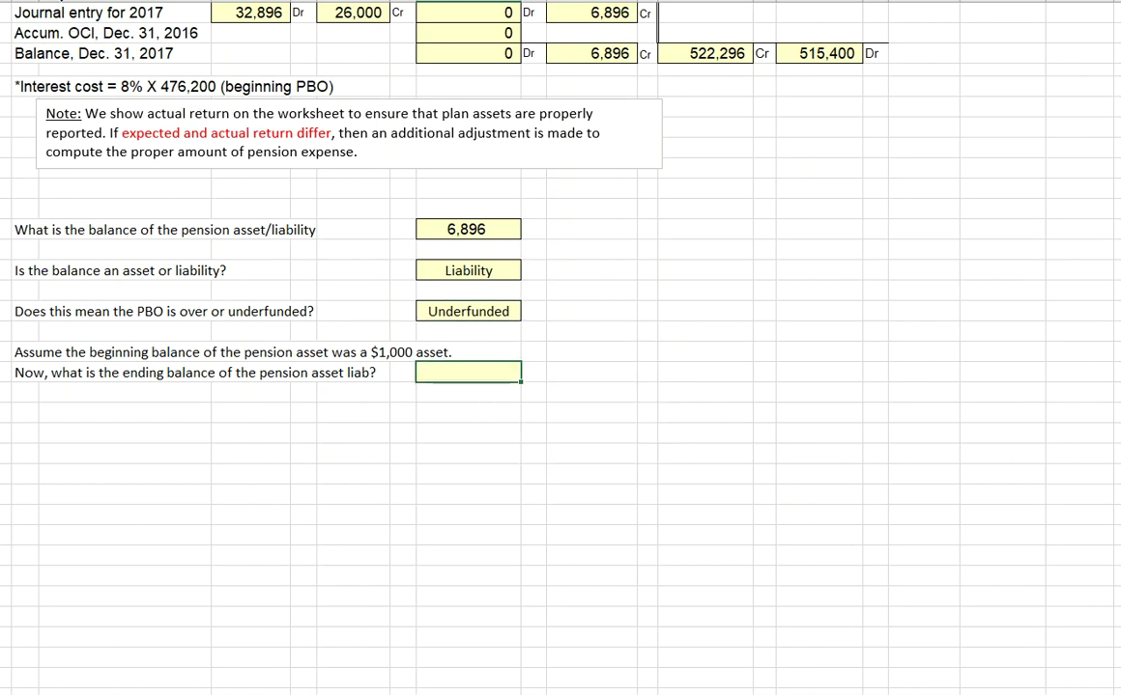